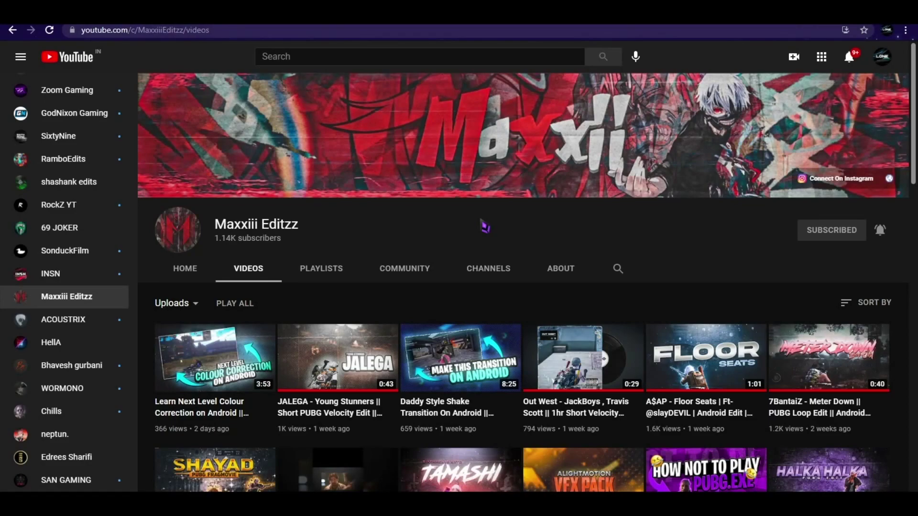
Browse the channel's uploaded videos to review its edits and tutorials.
scroll(470, 243, down, 8)
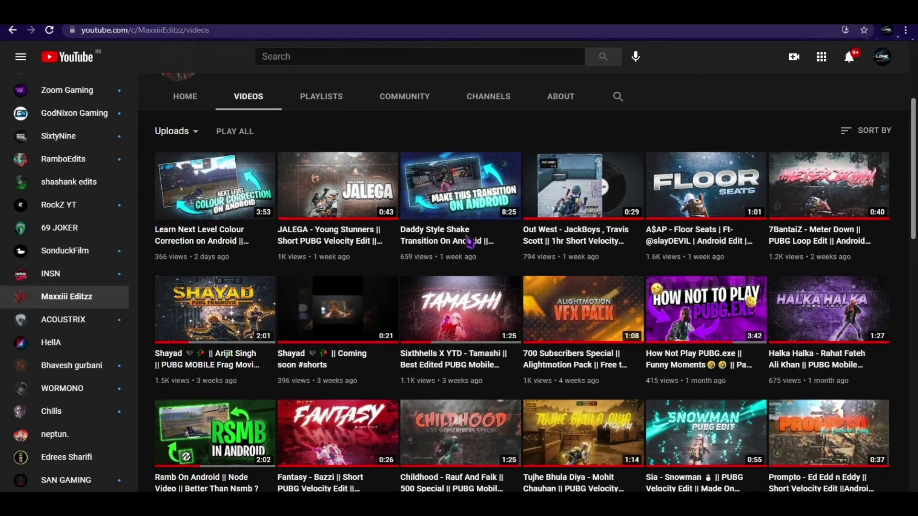
scroll(471, 243, down, 6)
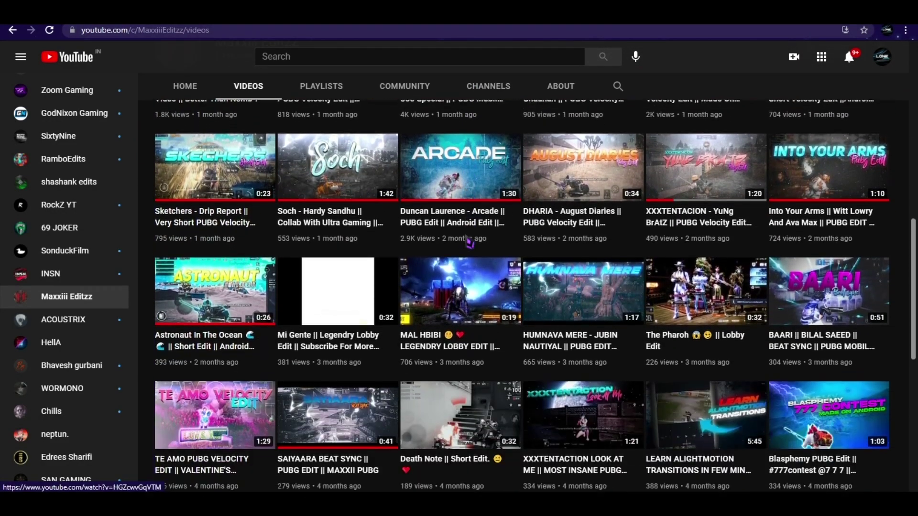
scroll(470, 243, up, 15)
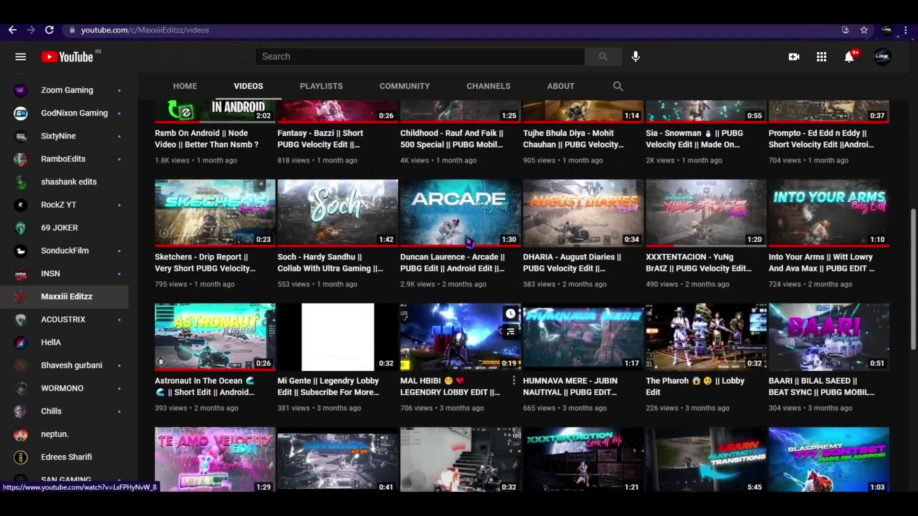
scroll(468, 239, up, 3)
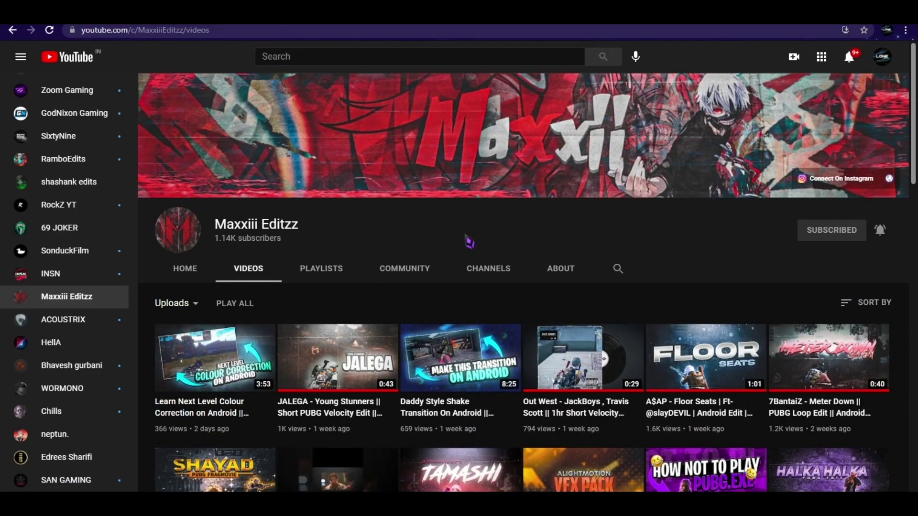
scroll(468, 240, down, 3)
scroll(467, 239, up, 3)
scroll(468, 239, down, 5)
scroll(470, 239, up, 5)
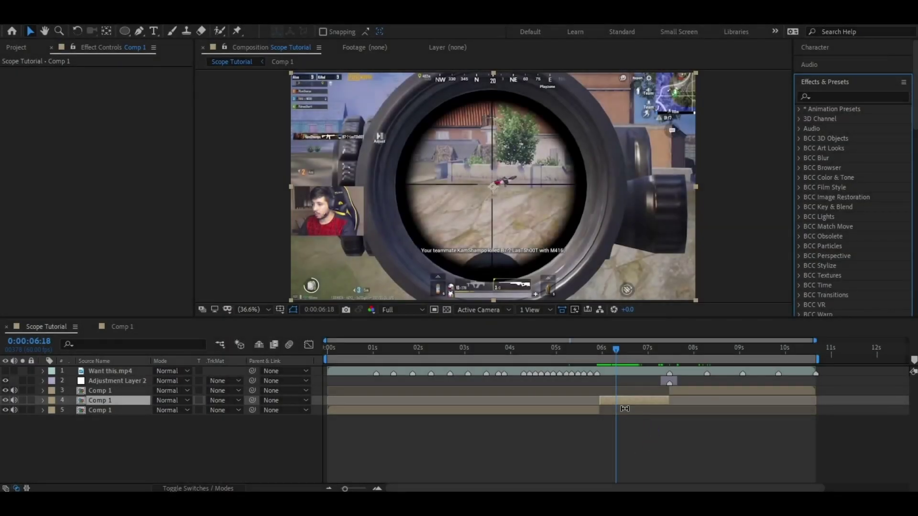
Draw a circular mask around the scope lens on the selected Comp 1 layer with the Ellipse Tool at 0:00:06:23.
drag(634, 362, 623, 359)
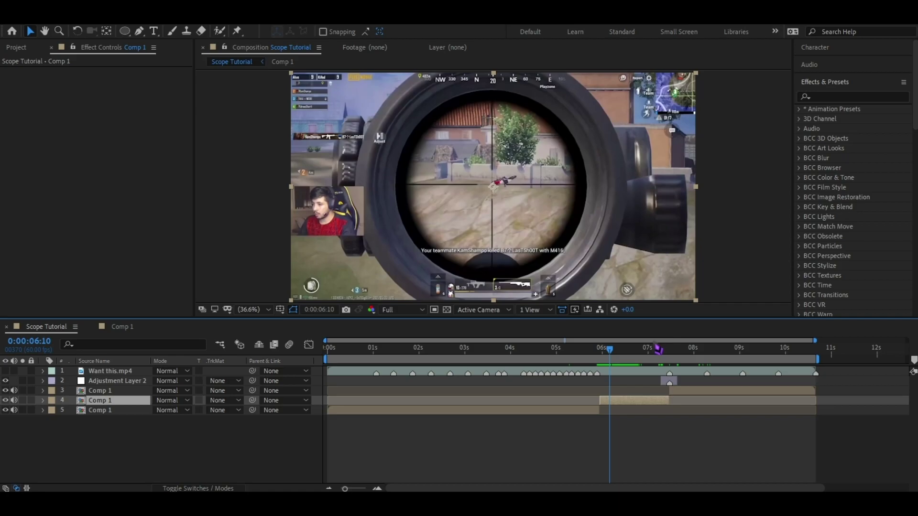
click(620, 355)
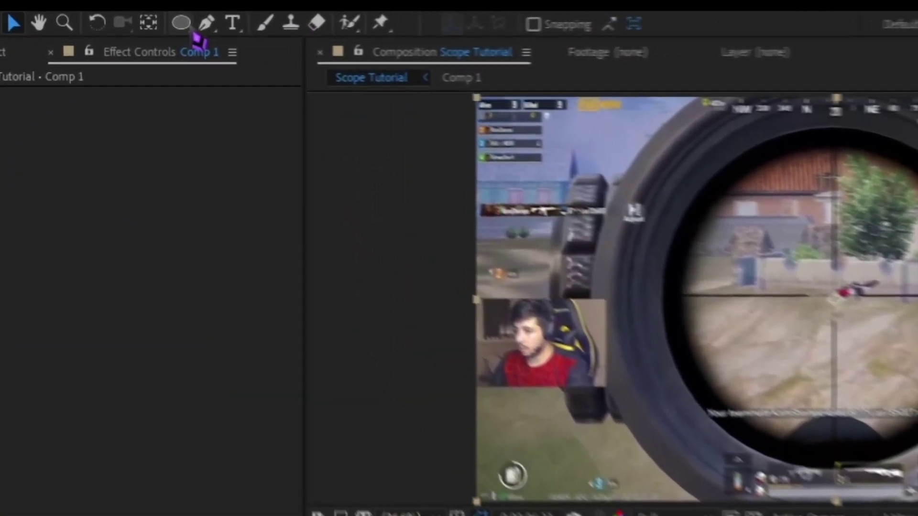
click(126, 31)
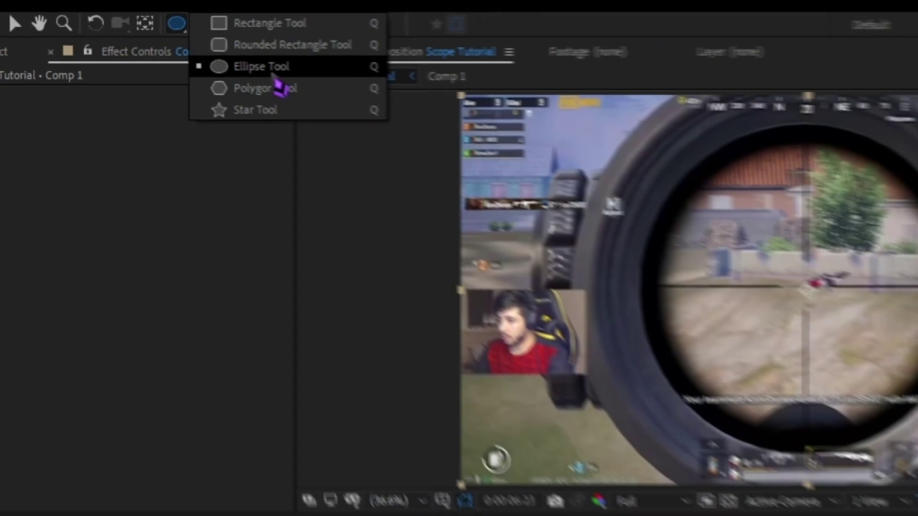
click(373, 86)
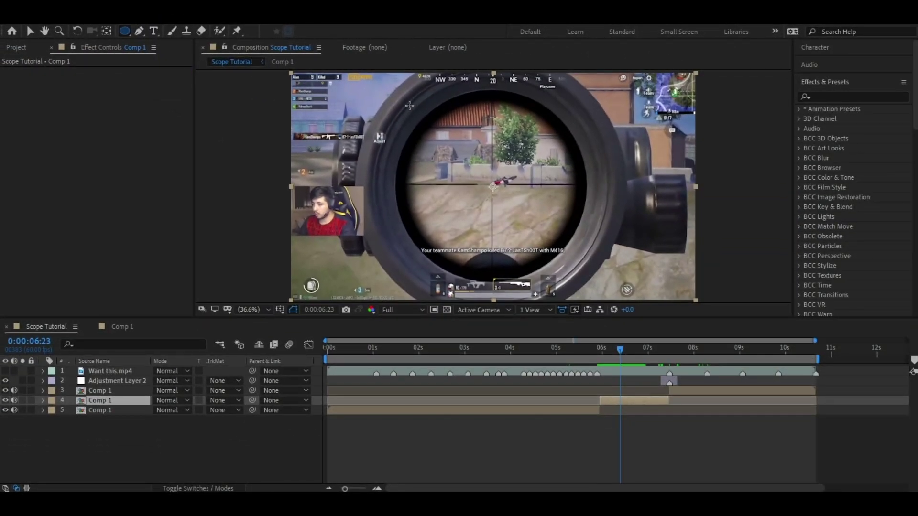
drag(406, 99, 586, 282)
click(29, 31)
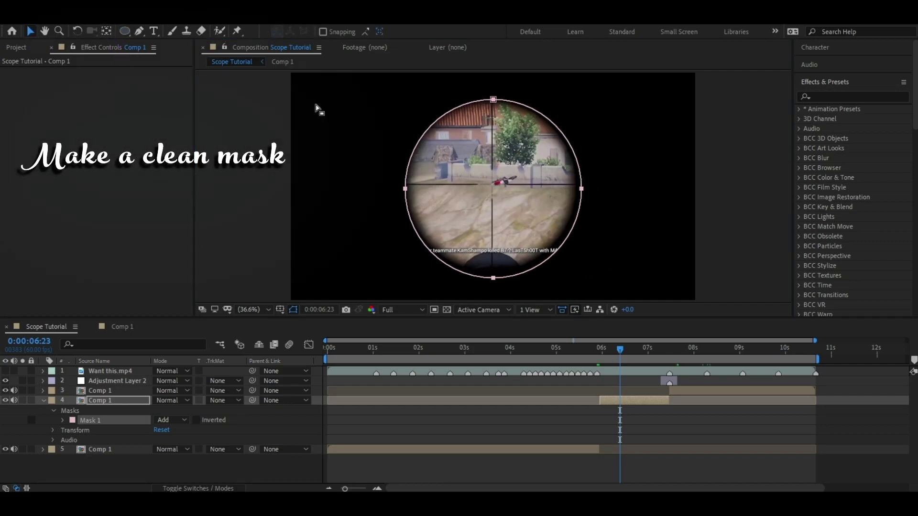
Enlarge the circular mask slightly on its left and upper sides so it fits the outer edge of the scope lens.
double_click(503, 198)
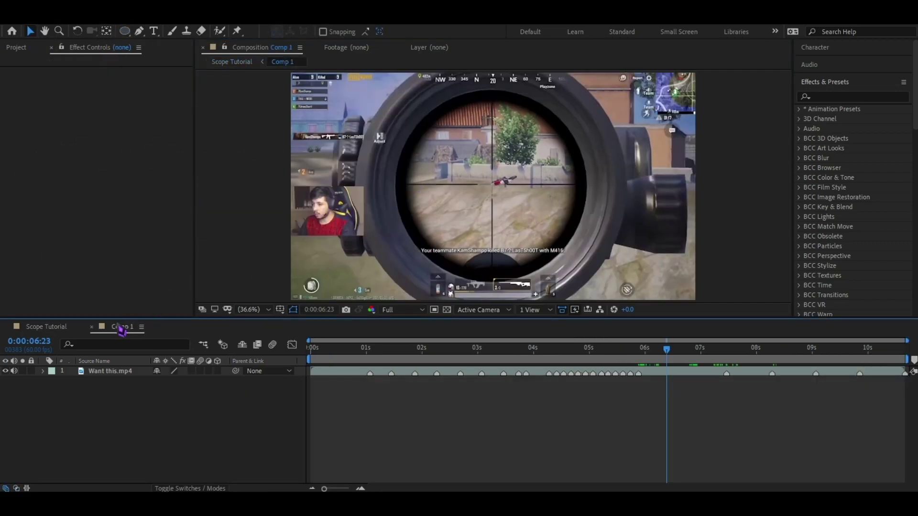
click(46, 326)
double_click(405, 189)
drag(405, 189, 401, 188)
drag(491, 100, 491, 95)
Set the Mask Feather of Mask 1 on the masked Comp 1 layer to 50 pixels.
click(644, 402)
click(634, 407)
click(640, 401)
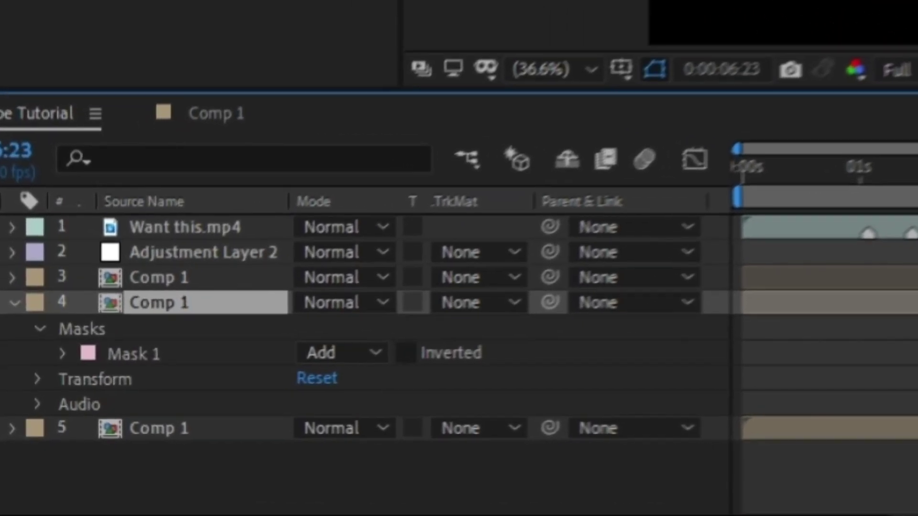
key(f)
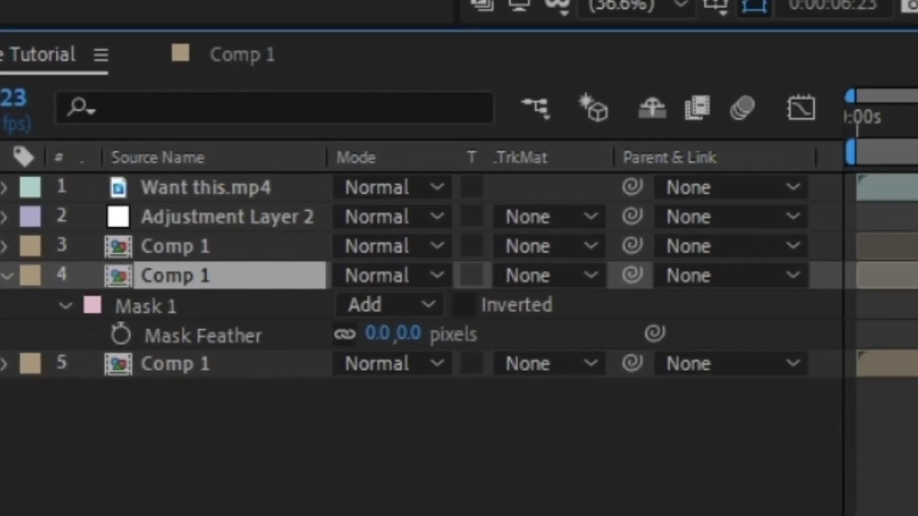
click(383, 334)
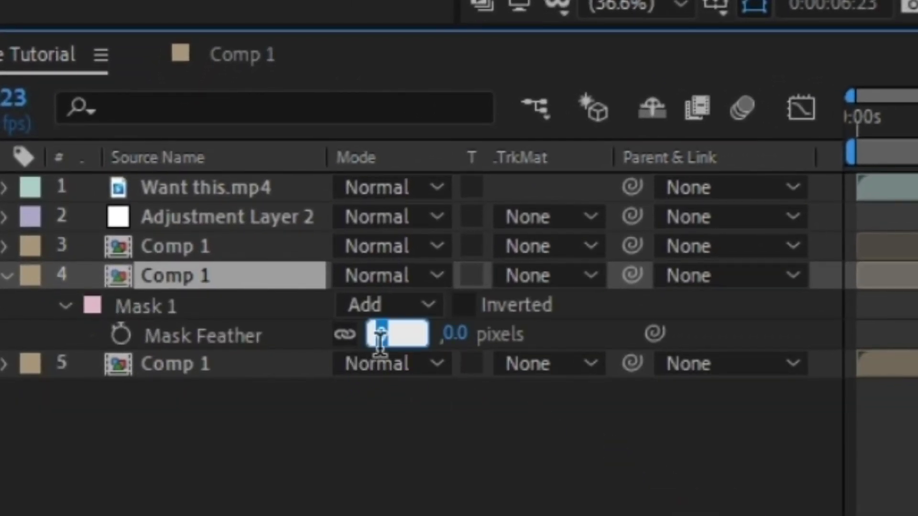
text(50)
key(Return)
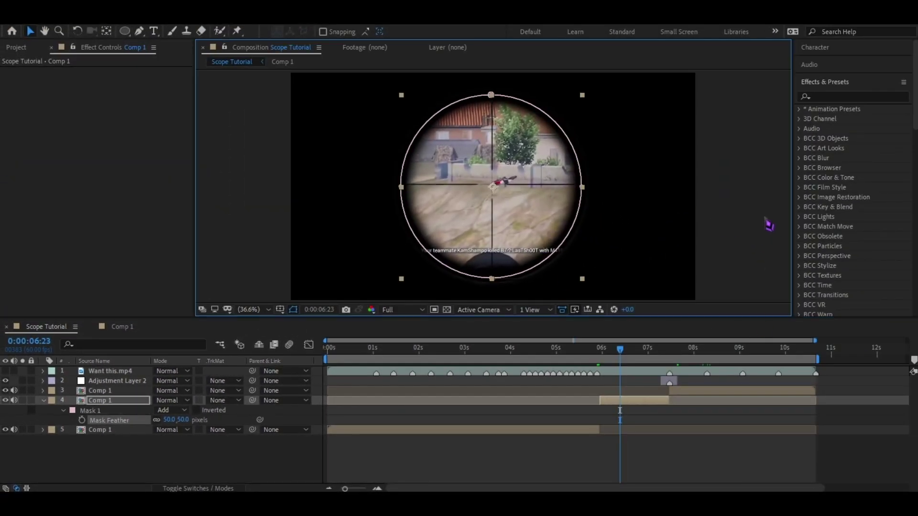
click(769, 224)
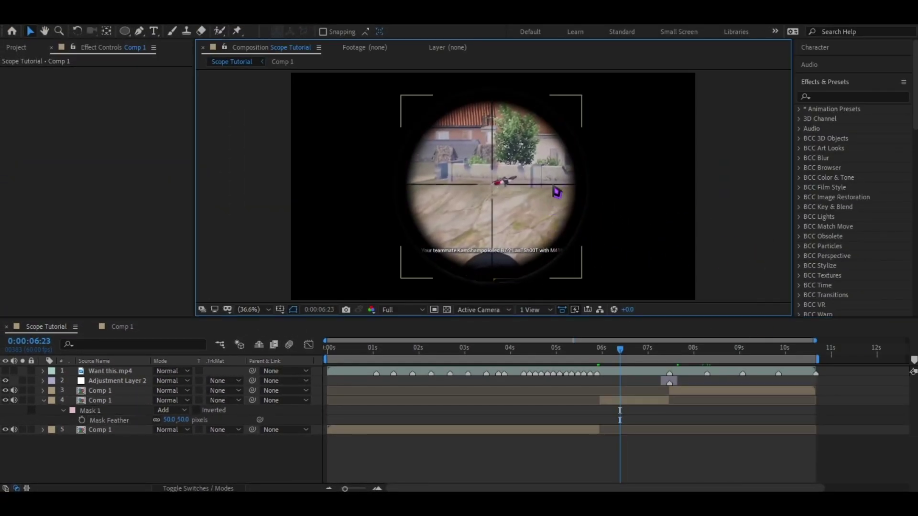
click(647, 407)
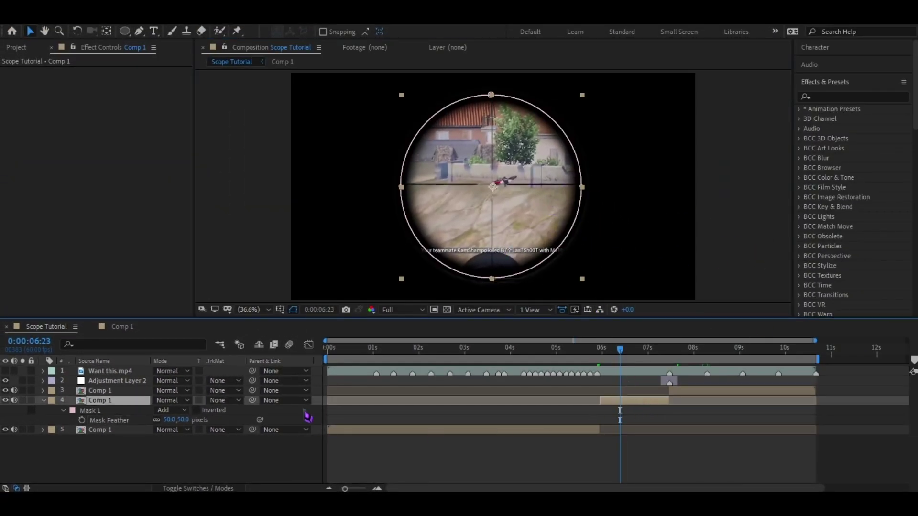
click(525, 430)
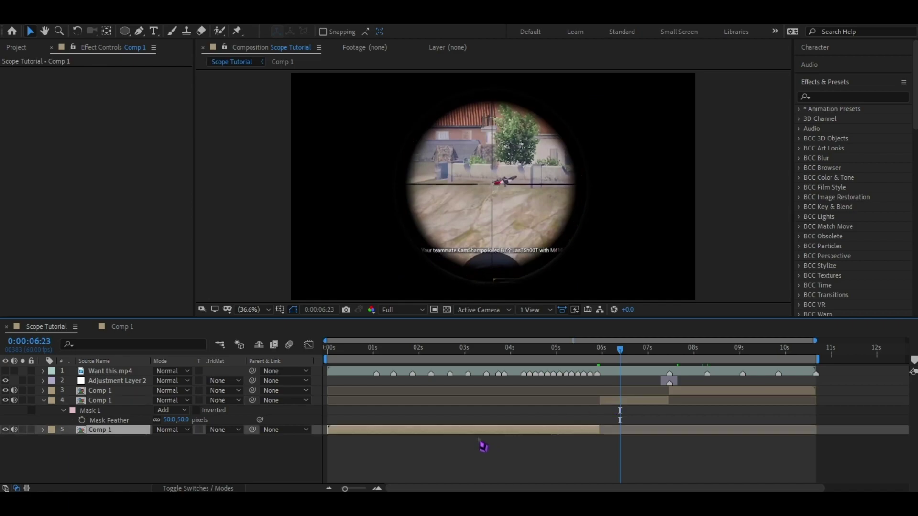
click(658, 403)
key(s)
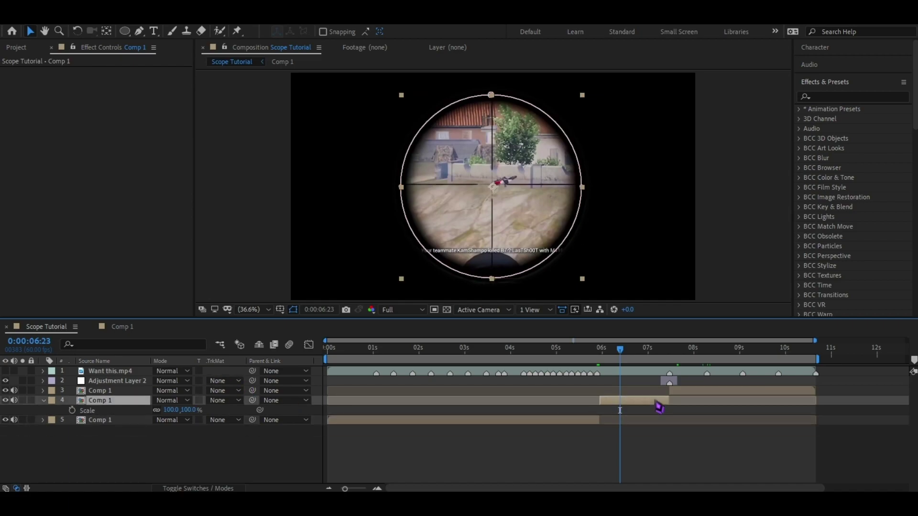
key(s)
click(769, 239)
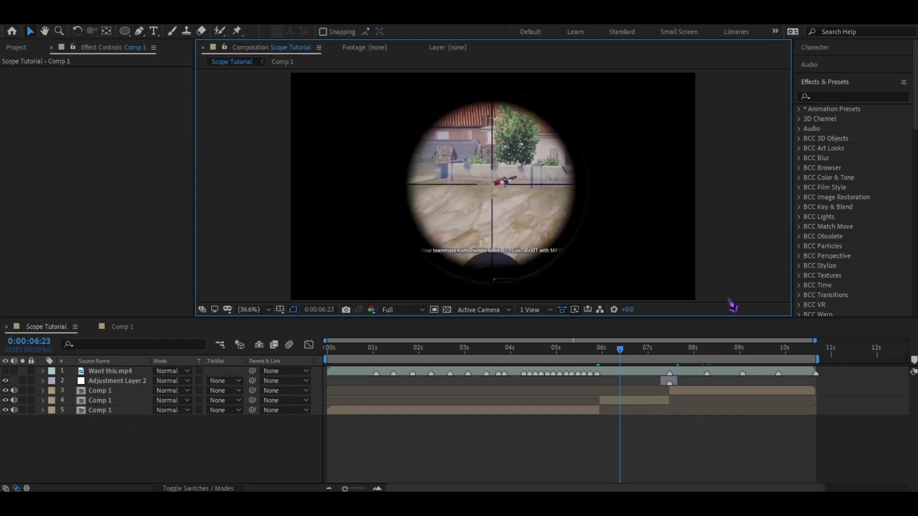
click(662, 402)
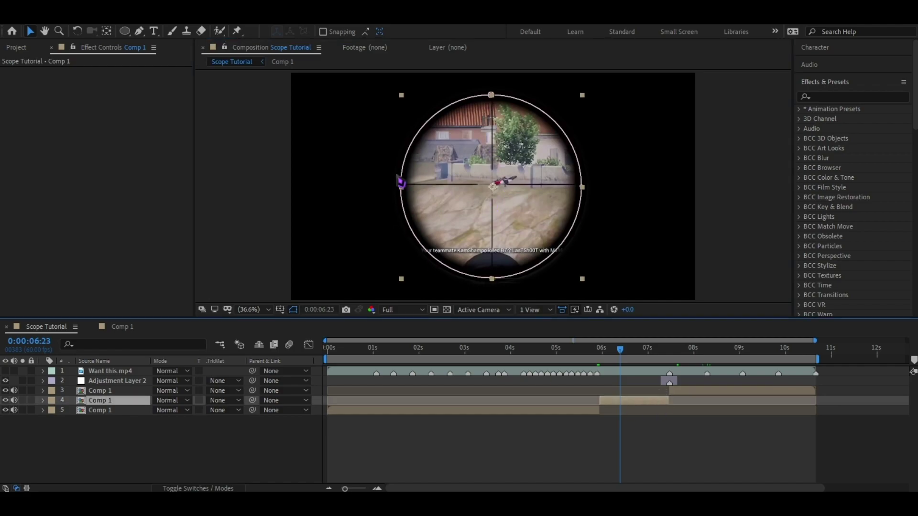
Add RING OF Particle.mp4 directly above the masked Comp 1 layer and align its start with that clip's start at 0:00:05:57.
click(19, 47)
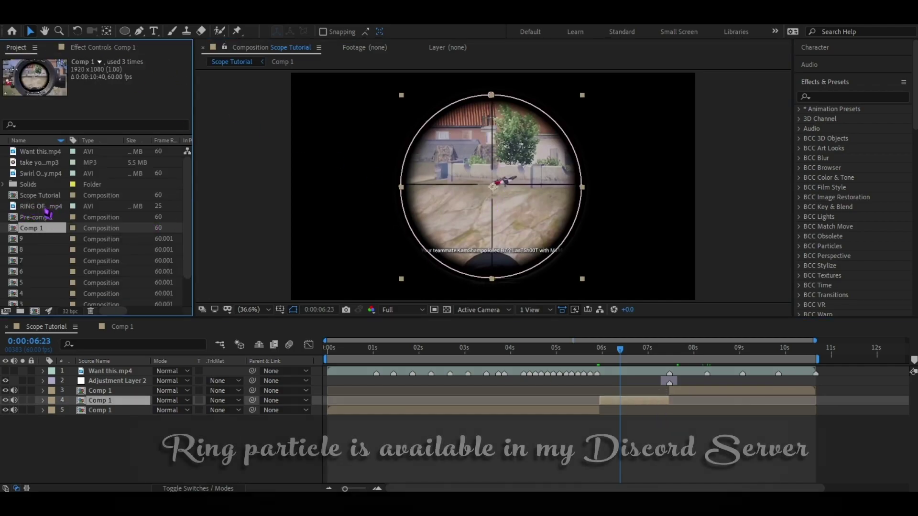
click(42, 207)
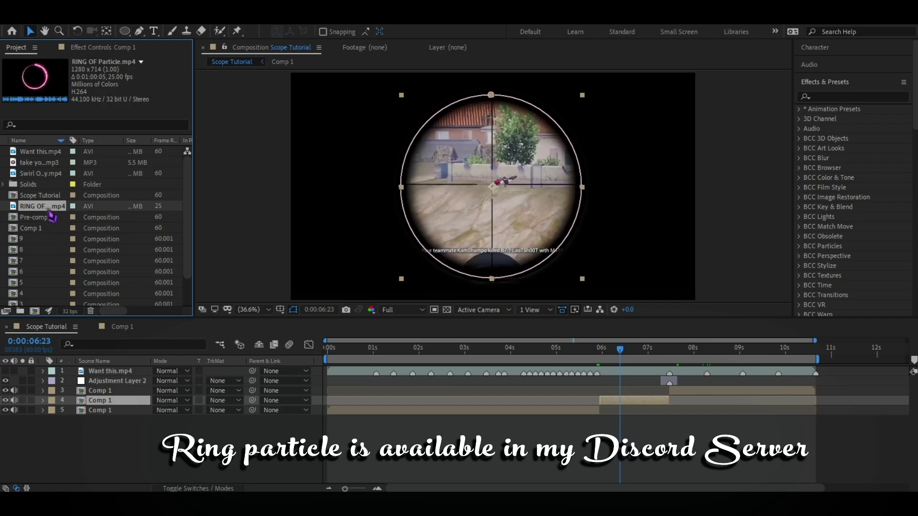
drag(55, 216, 604, 401)
click(624, 411)
key(i)
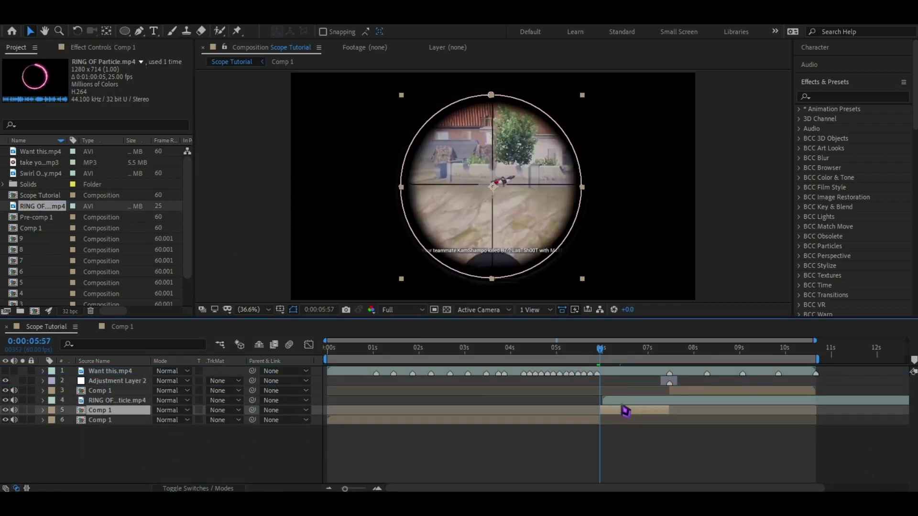
click(622, 404)
key(bracketleft)
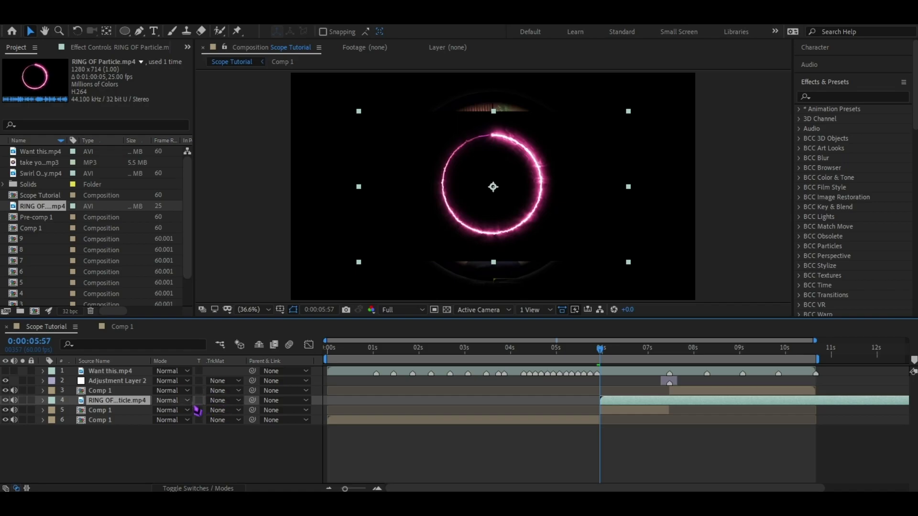
Set the blending mode of the ring particle layer to Add.
click(220, 488)
click(220, 488)
click(194, 408)
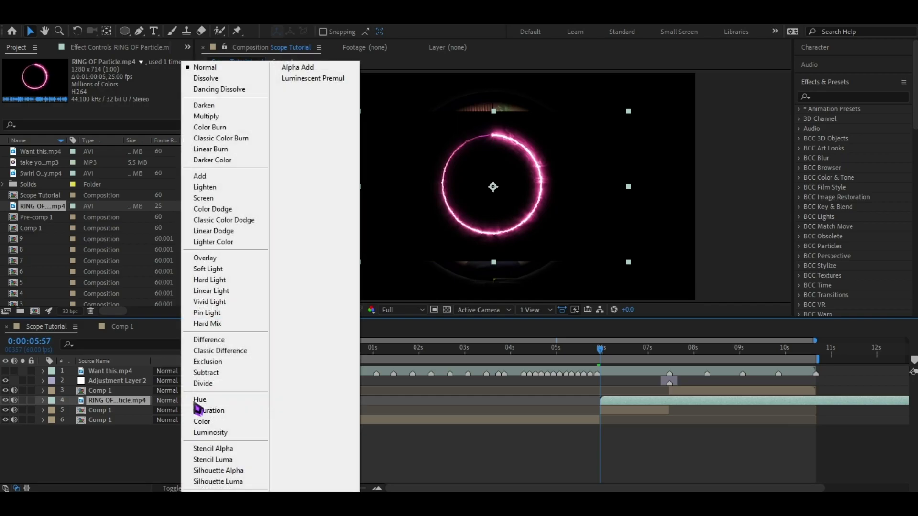
click(200, 177)
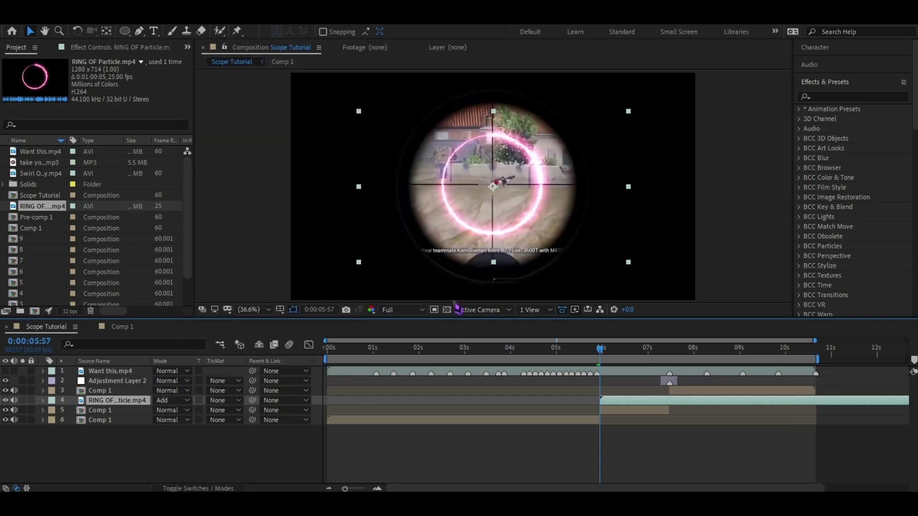
Scale the ring particle layer to 186% and nudge it slightly downward so it frames the scope mask.
key(s)
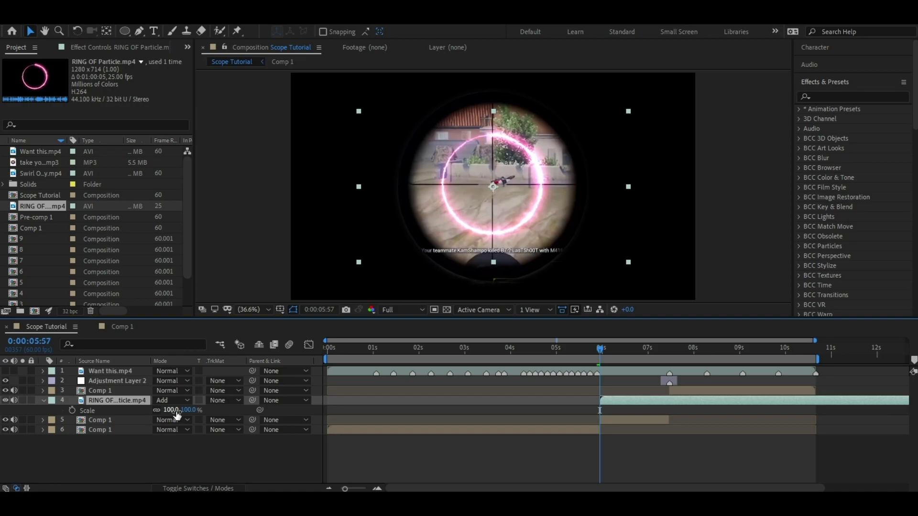
drag(170, 410, 244, 419)
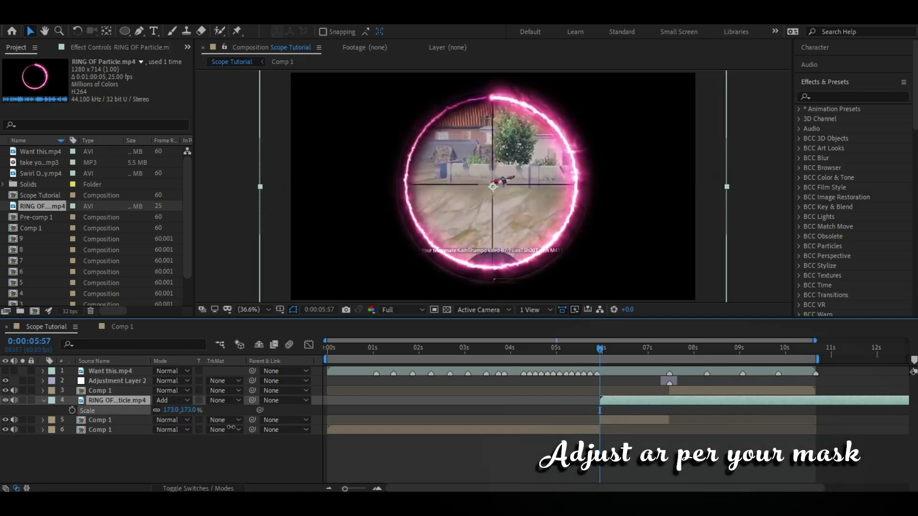
drag(478, 224, 476, 227)
click(170, 410)
text(186)
click(764, 178)
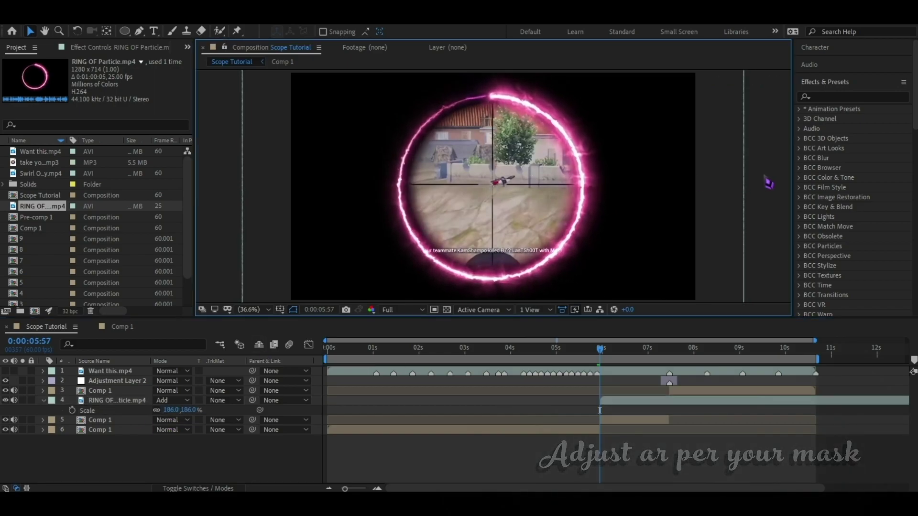
Parent the ring particle layer to the masked Comp 1 layer beneath it.
click(636, 420)
click(636, 405)
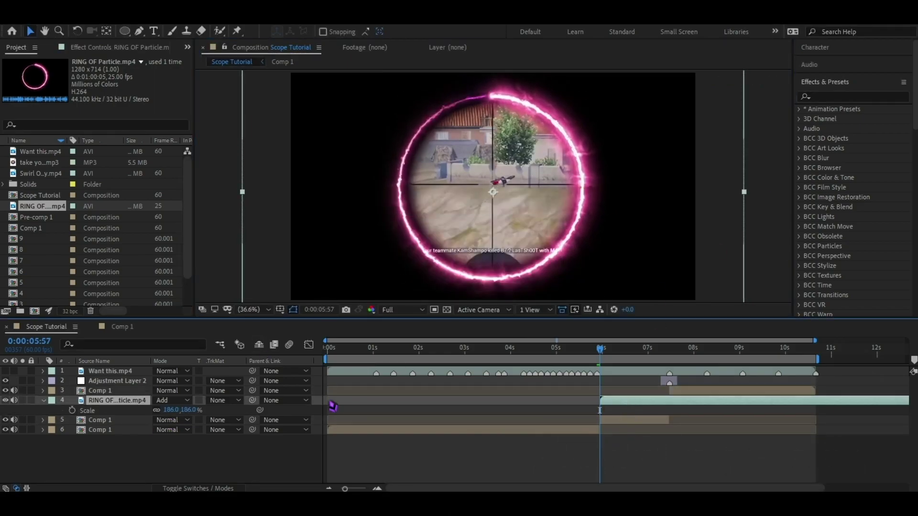
key(s)
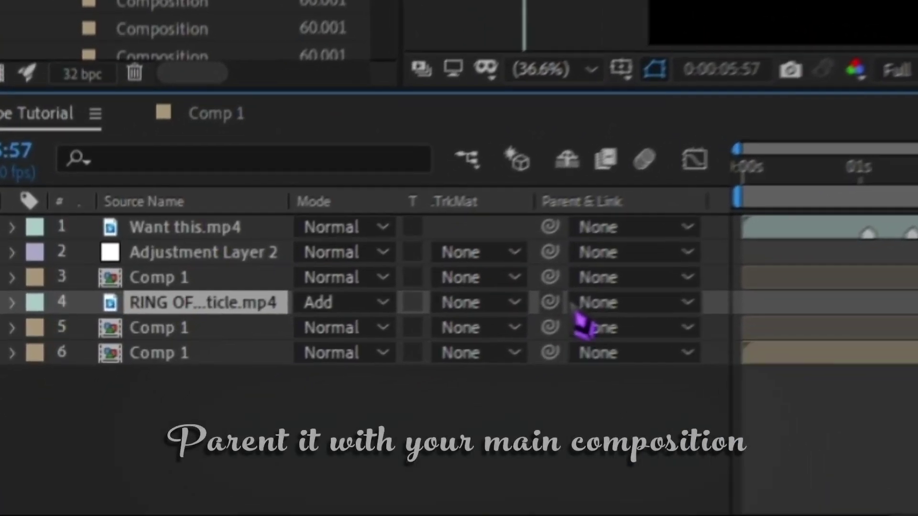
drag(253, 401, 98, 412)
drag(188, 321, 201, 317)
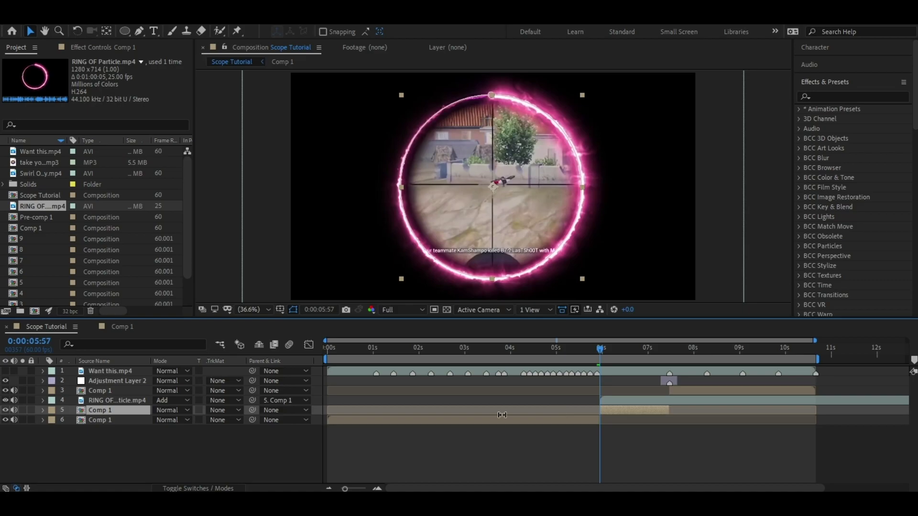
Trim the ring particle layer to end with the masked Comp 1 clip by splitting it at 0:00:07:28 and deleting the remainder.
key(s)
mouse_move(174, 420)
mouse_down()
mouse_move(186, 421)
mouse_move(177, 423)
mouse_up()
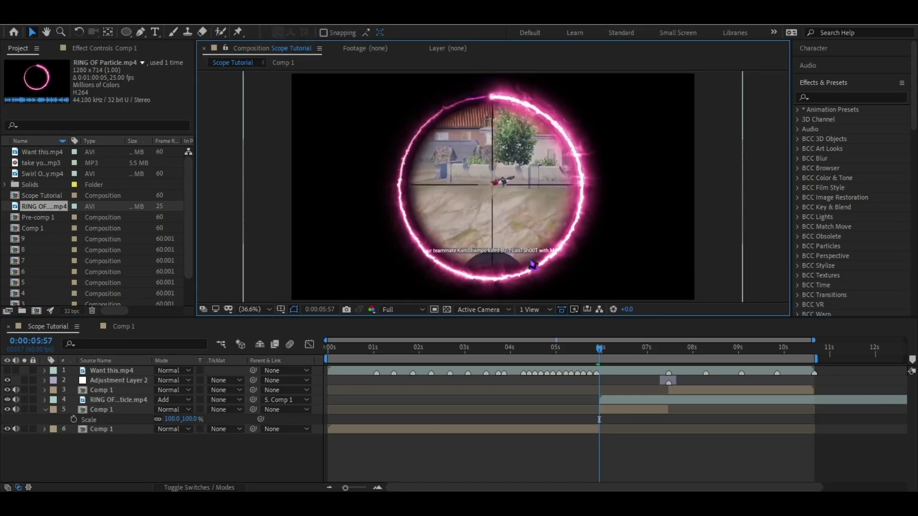
click(643, 412)
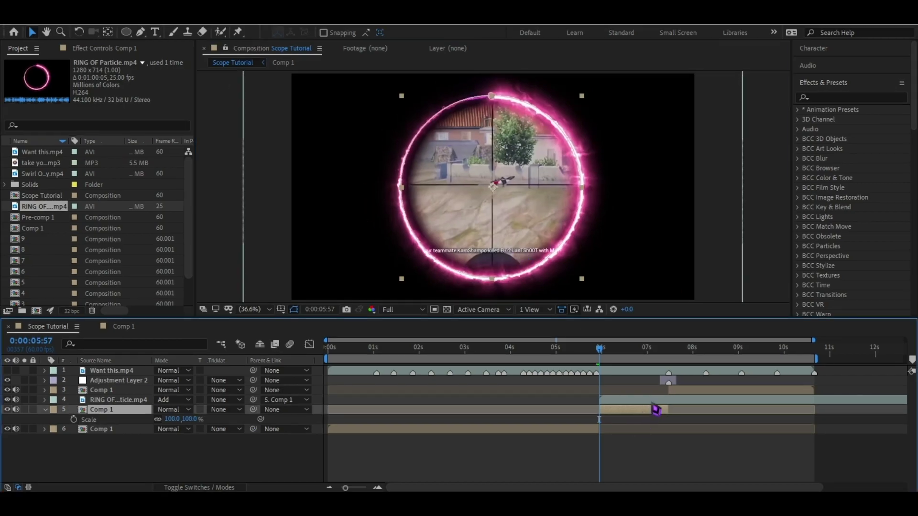
key(k)
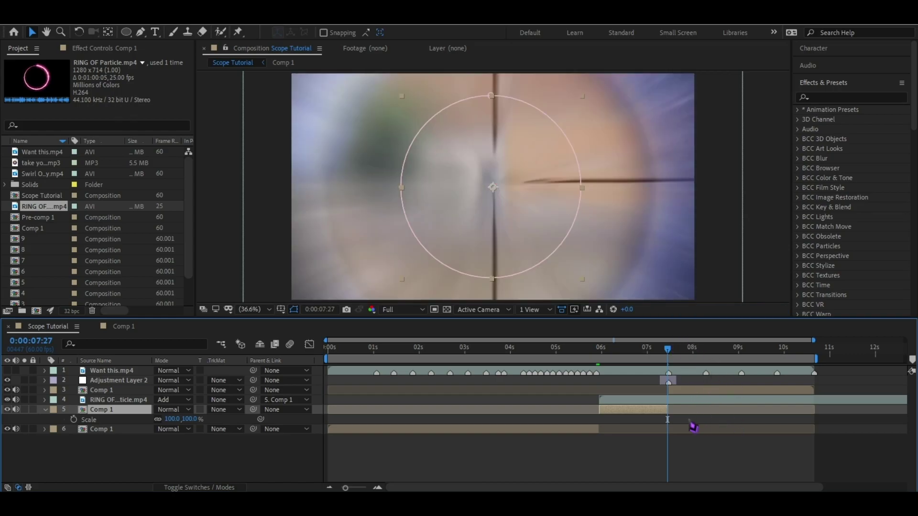
key(Page_Down)
click(696, 404)
key(ctrl+shift+d)
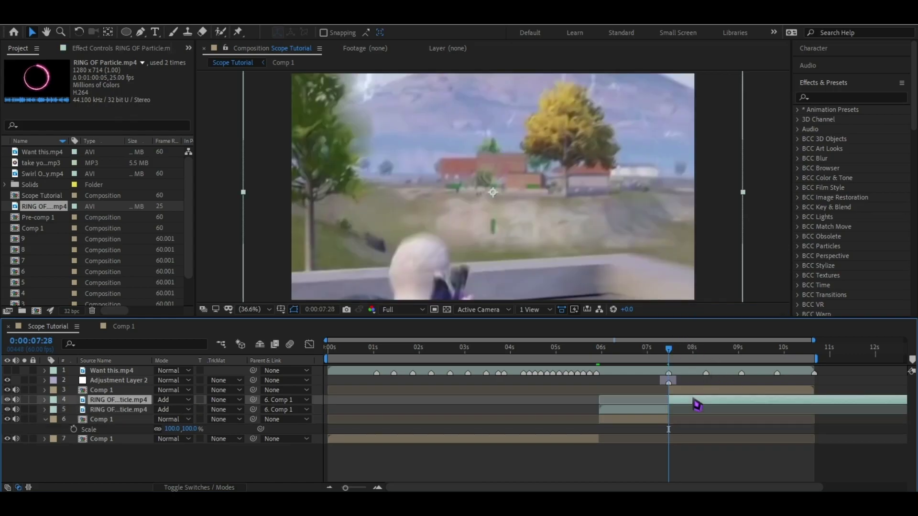
key(Delete)
drag(671, 356, 653, 364)
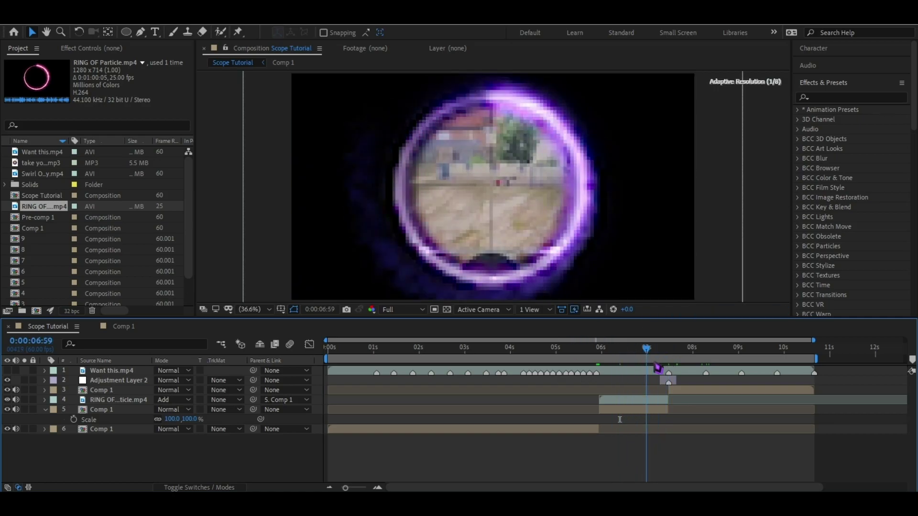
Set starting Scale and Rotation keyframes of 100% and 0° on the masked Comp 1 layer at 0:00:05:57.
click(634, 410)
key(s)
key(i)
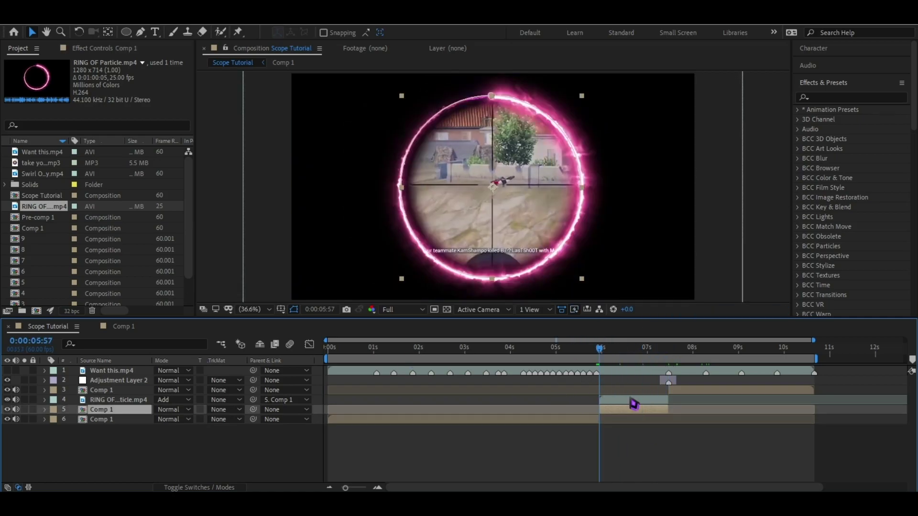
key(s)
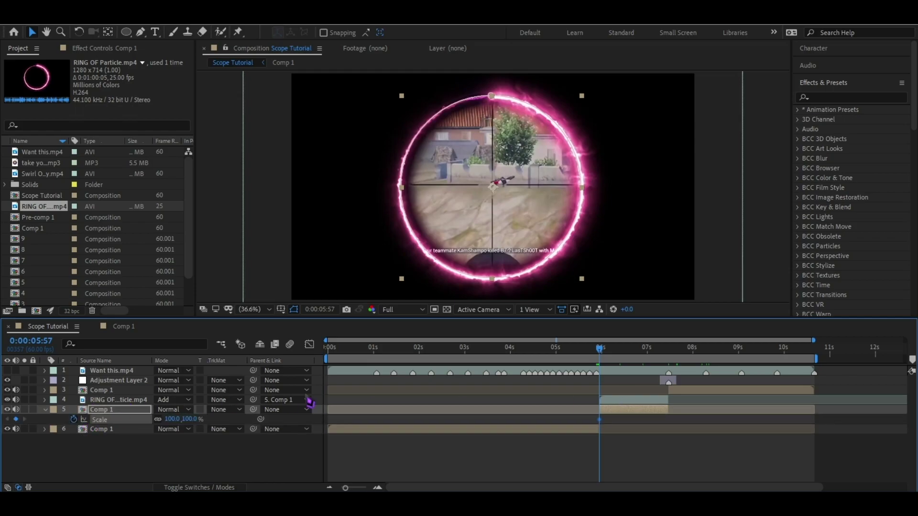
key(r)
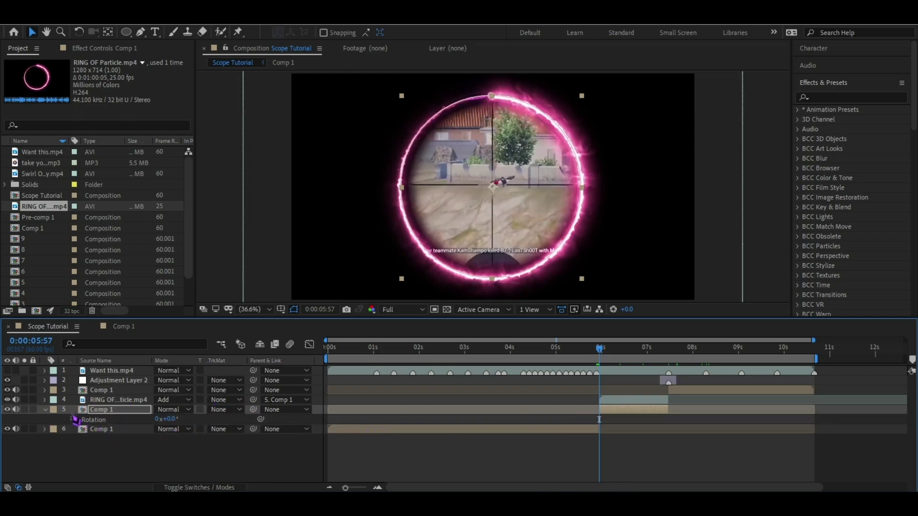
click(74, 420)
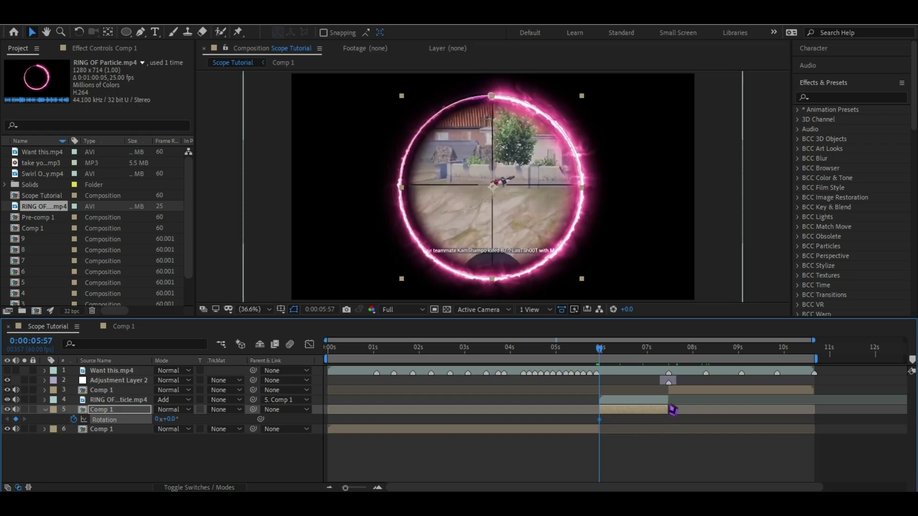
key(shift+s)
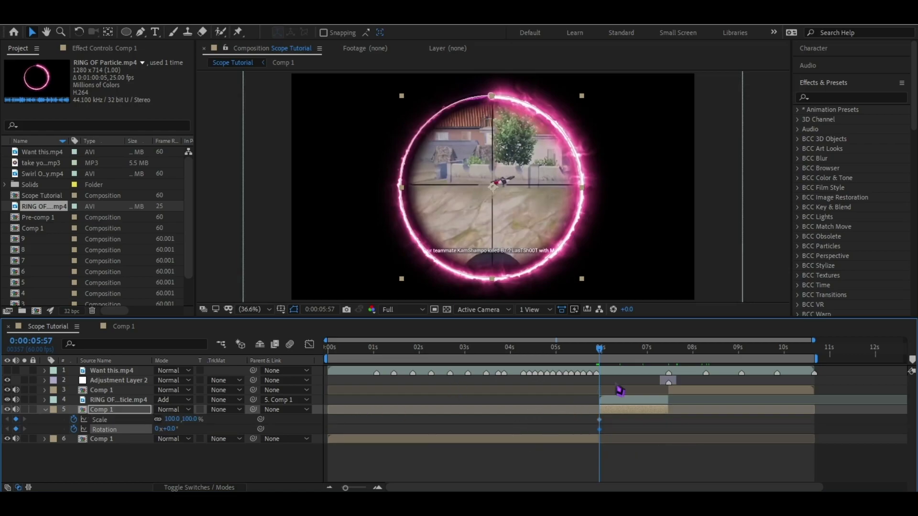
Keyframe the masked Comp 1 layer's Scale at 30% at 0:00:07:13, fifteen frames before its end.
key(o)
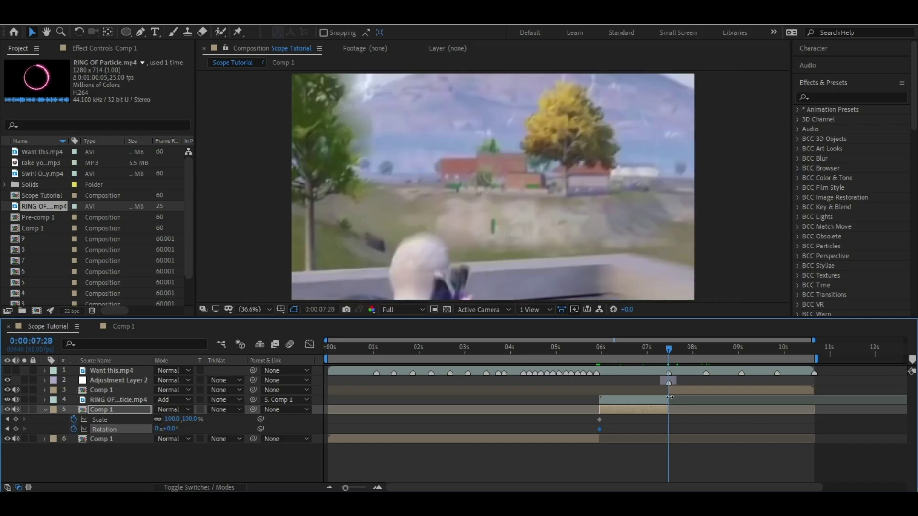
key(shift+Page_Up)
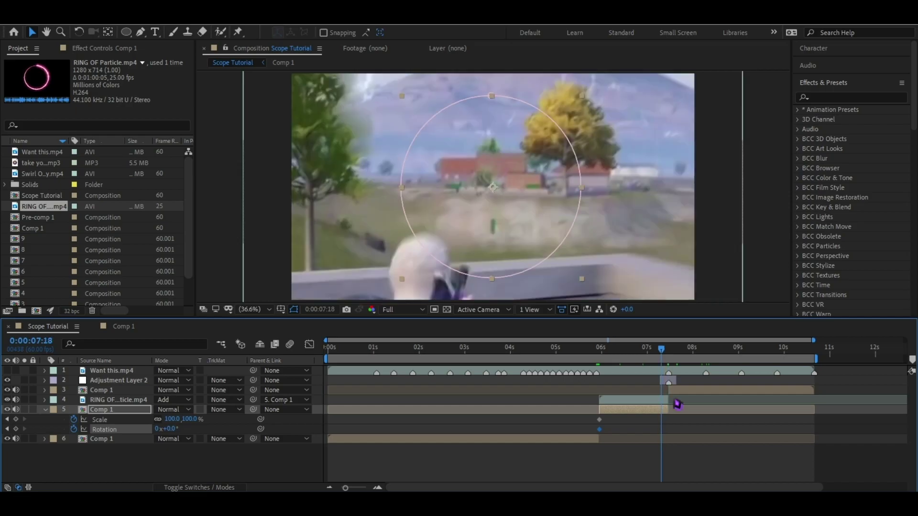
key(Page_Up)
key(Page_Up)
key(Page_Up)
key(Page_Up)
key(Page_Up)
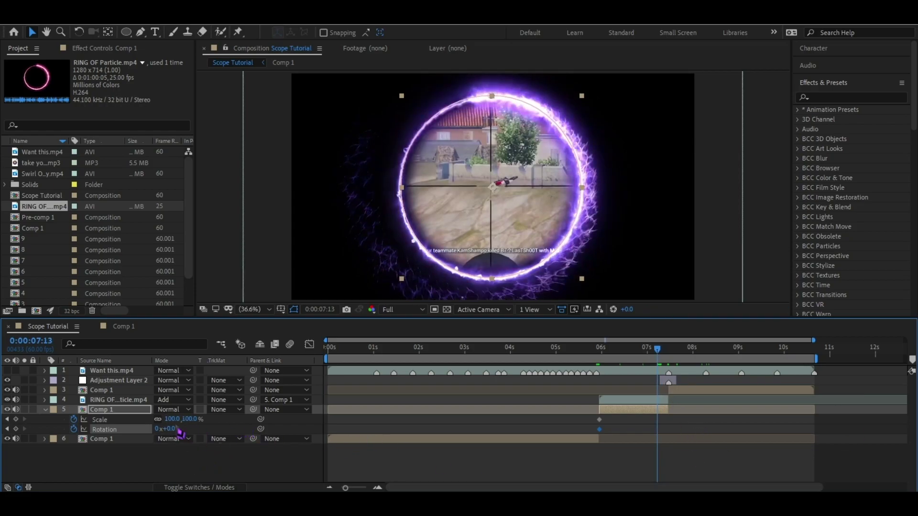
click(173, 420)
text(30)
key(Return)
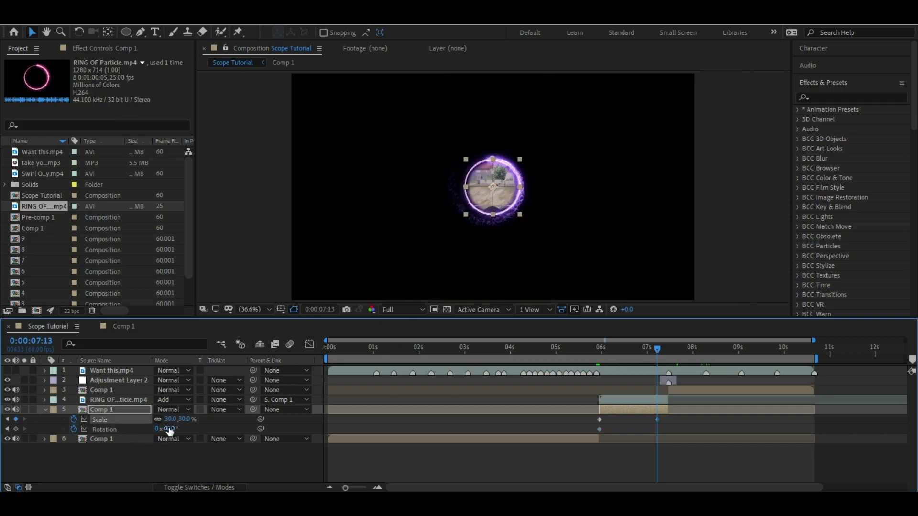
Keyframe the masked Comp 1 layer's Rotation at one full turn, 1x+0.0°, at 0:00:07:13.
drag(175, 430, 397, 442)
click(173, 430)
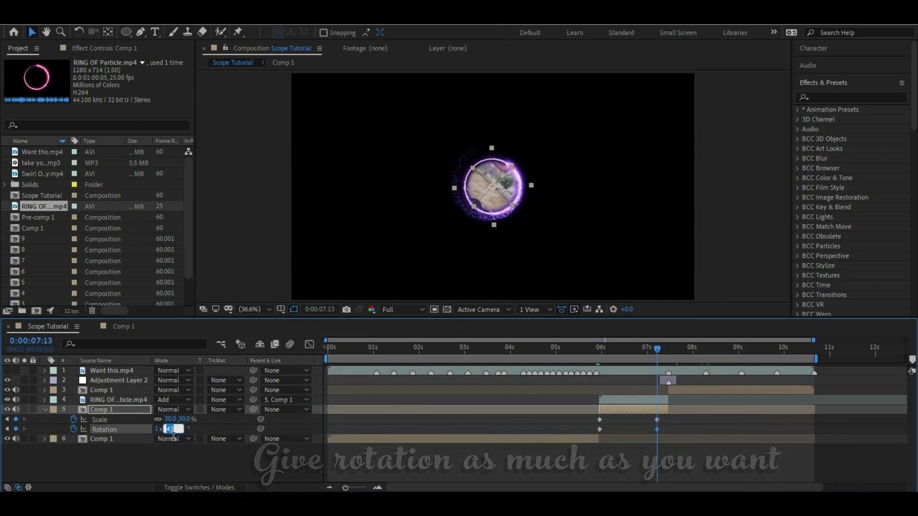
text(0)
key(Return)
Keyframe the masked Comp 1 layer's Rotation at 0x+0.0° and its Scale at 100% at 0:00:07:28.
drag(605, 353, 668, 409)
key(Page_Down)
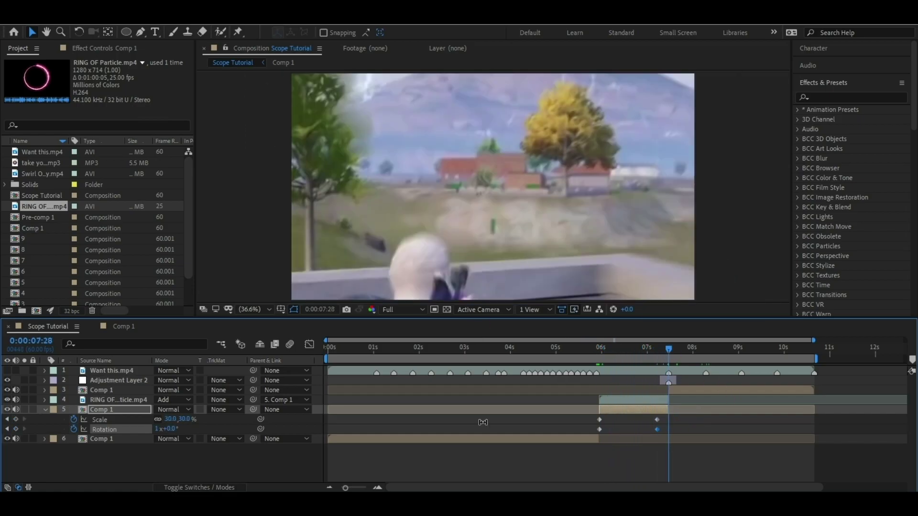
click(171, 430)
click(209, 432)
click(159, 429)
text(0)
key(Return)
click(173, 420)
text(100)
key(Return)
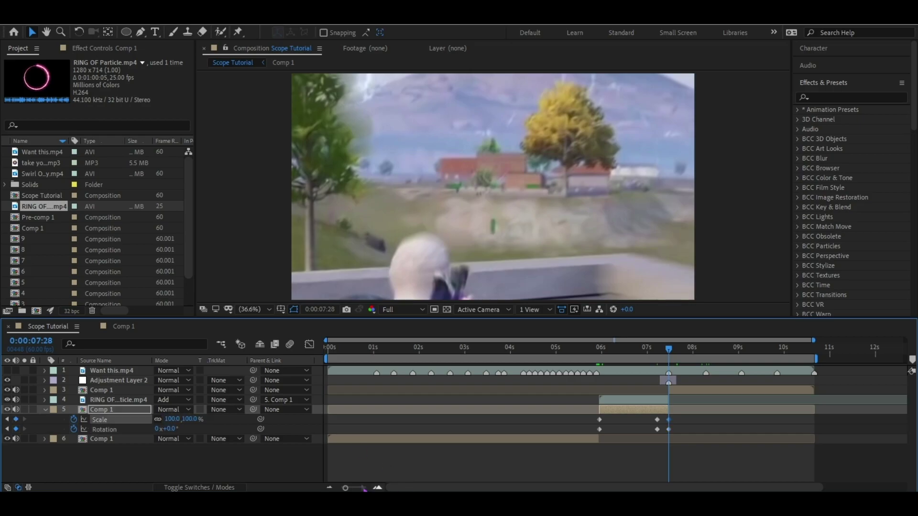
Apply Easy Ease to all Scale and Rotation keyframes of the masked Comp 1 layer and show their speed curves in the Graph Editor.
drag(688, 420, 573, 435)
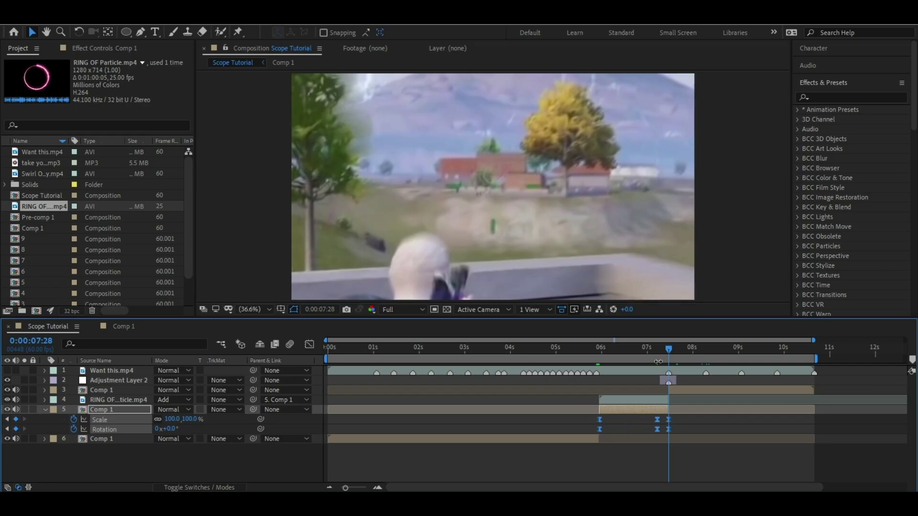
drag(653, 354, 633, 354)
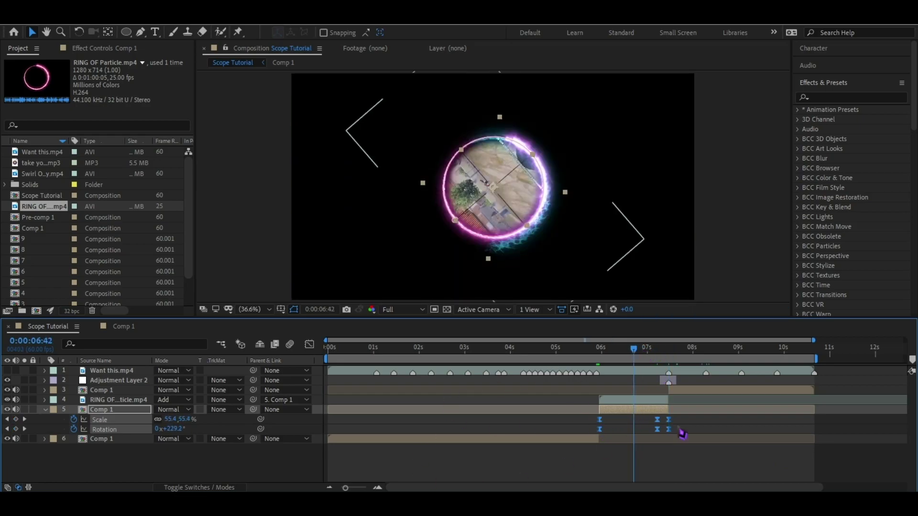
click(309, 344)
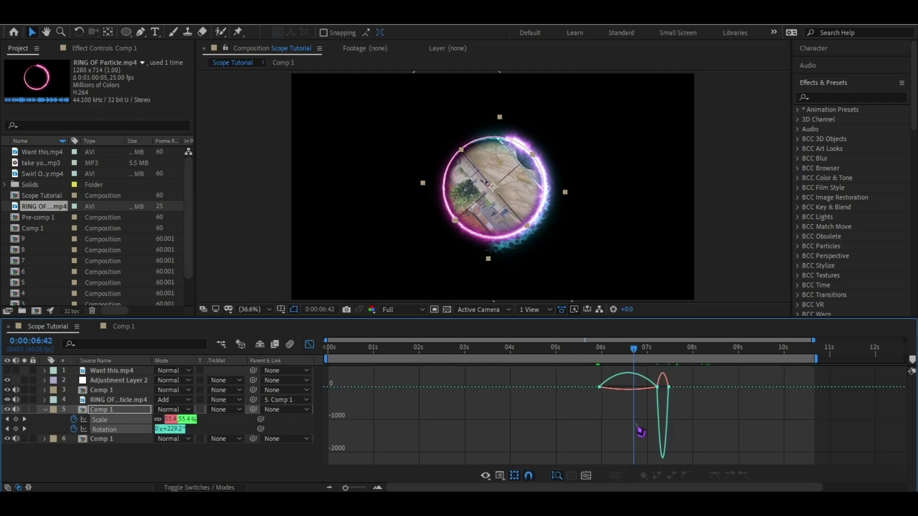
click(378, 488)
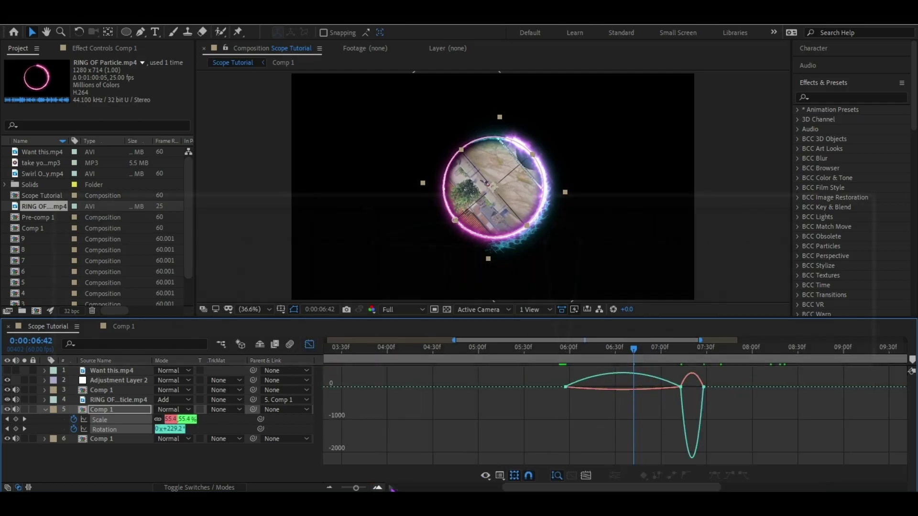
Lengthen the first keyframes' outgoing influence and shorten the middle keyframes' incoming influence so speed peaks just before the middle keyframes.
drag(557, 383, 607, 420)
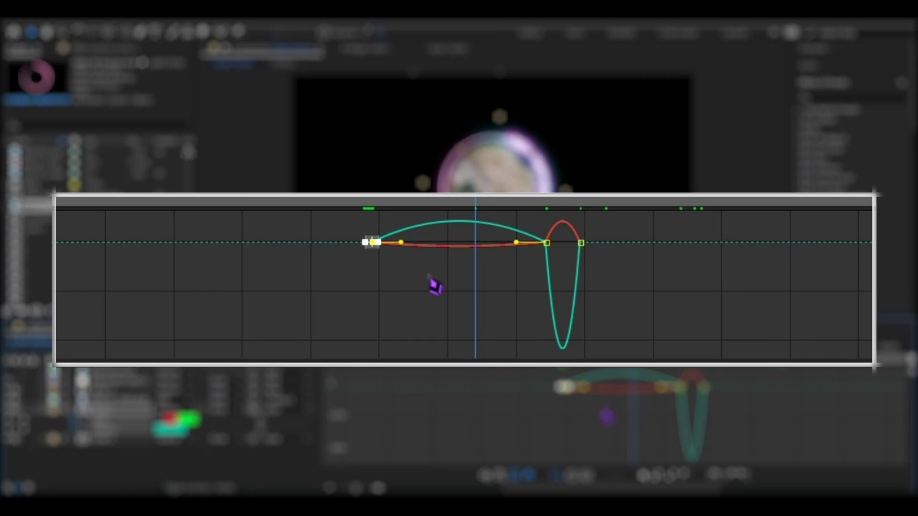
drag(643, 358, 658, 355)
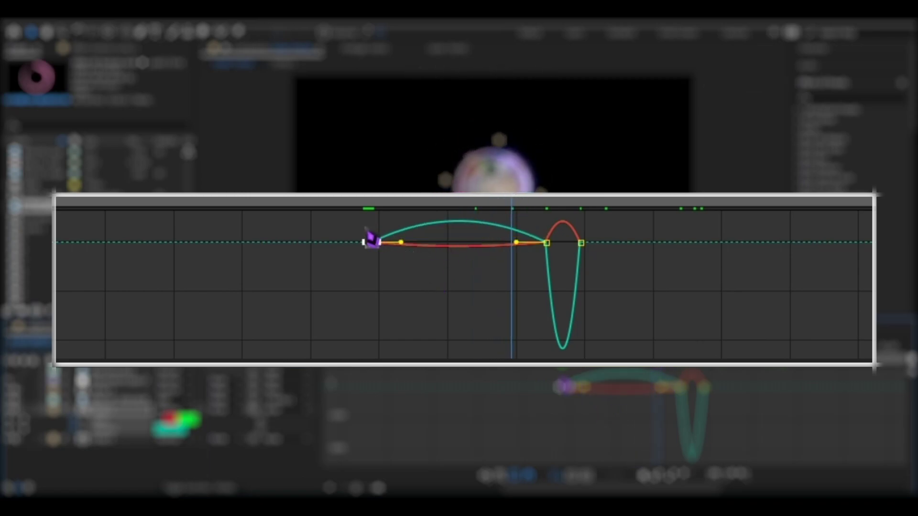
drag(354, 224, 386, 274)
drag(342, 218, 497, 251)
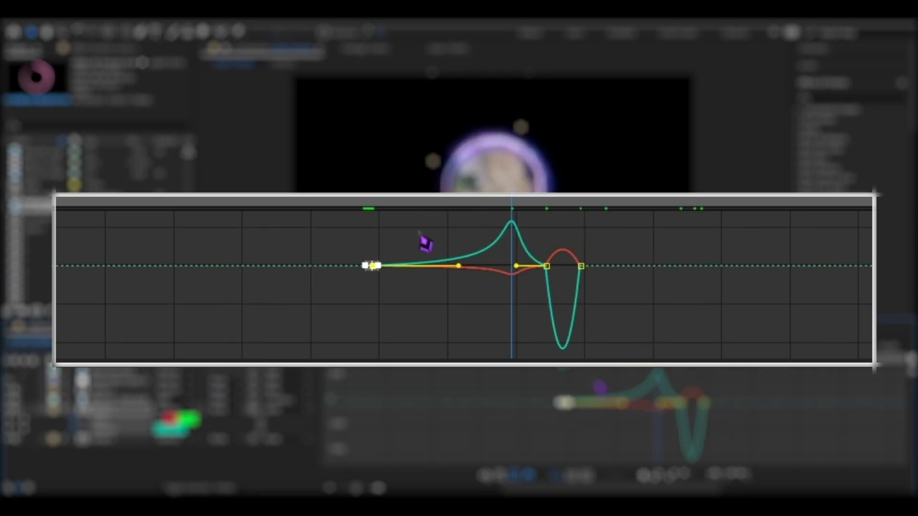
click(561, 242)
drag(549, 278, 545, 285)
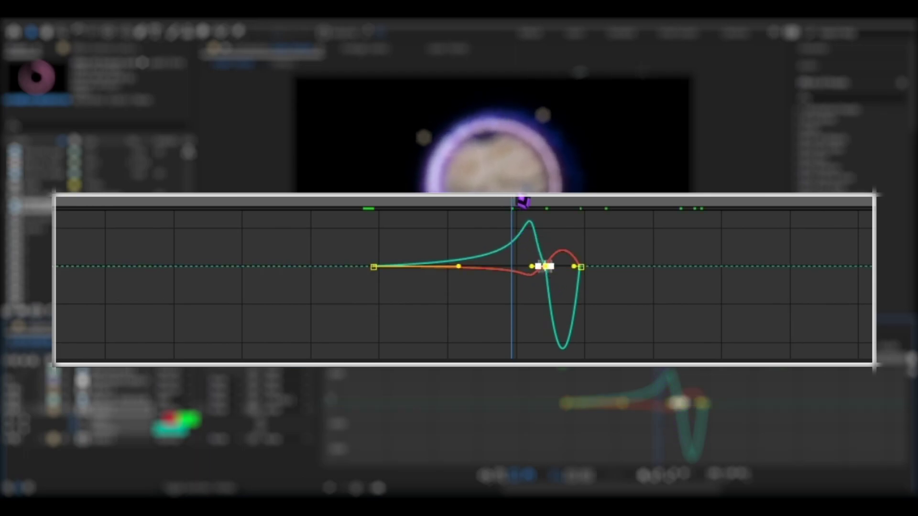
Reshape the second curve segment with long outgoing influence from the middle keyframes and minimal incoming influence so speed spikes at the last keyframes.
drag(530, 200, 565, 208)
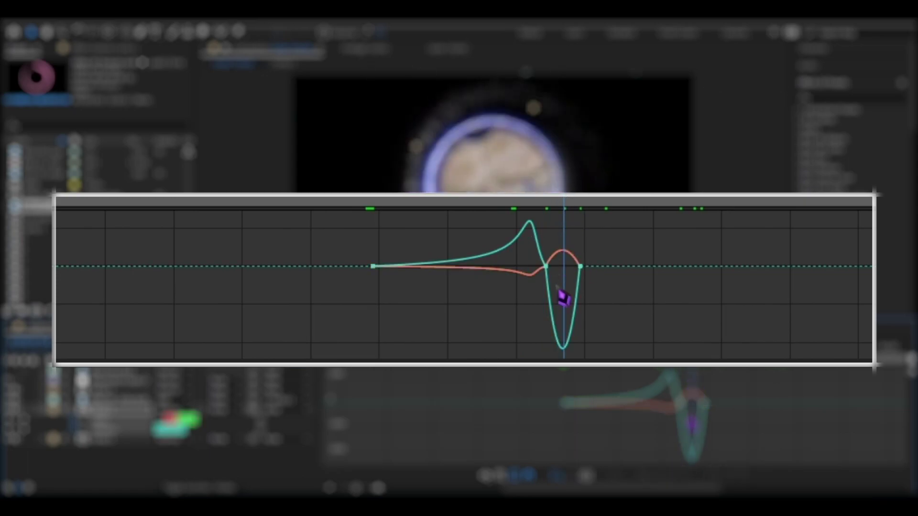
click(378, 488)
click(378, 489)
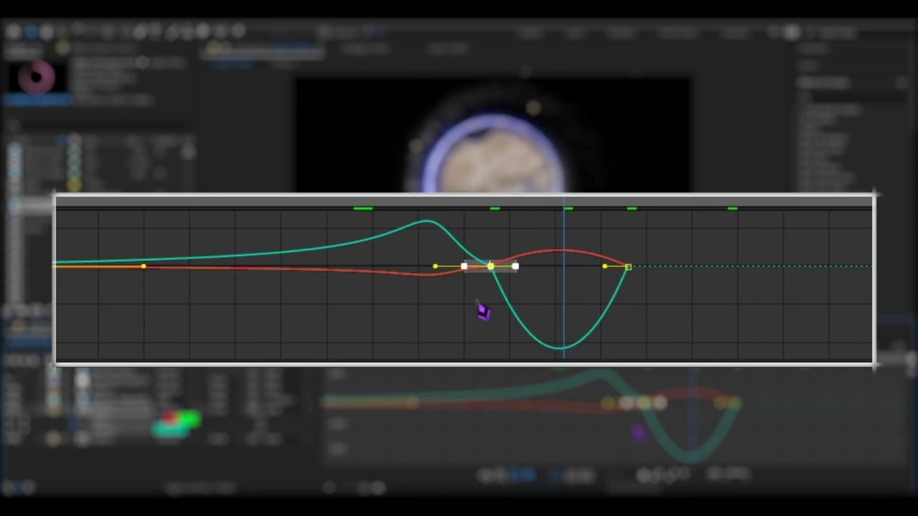
drag(479, 226, 674, 269)
drag(650, 226, 684, 256)
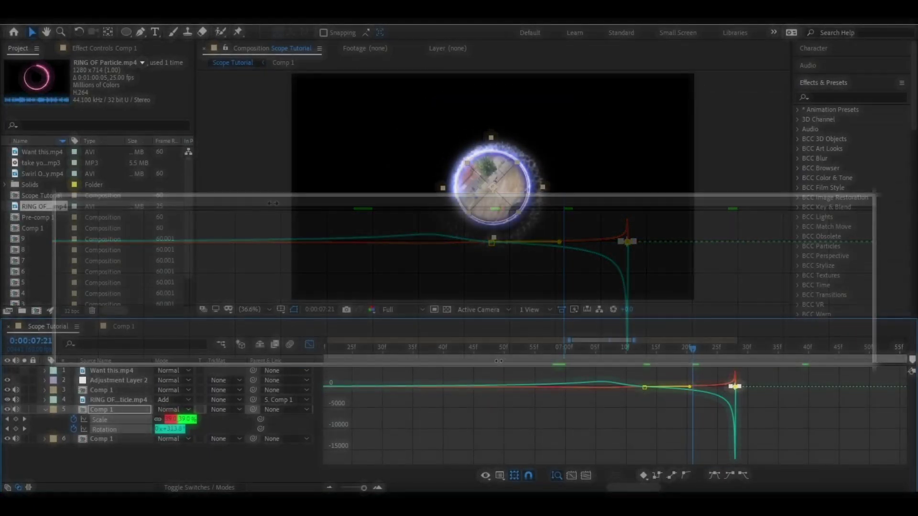
Return from the Graph Editor to the layer bars, collapse the Comp 1 properties and move the current time to 0:00:06:16.
drag(479, 354, 412, 386)
key(shift+F3)
drag(364, 488, 356, 487)
key(u)
drag(426, 354, 393, 353)
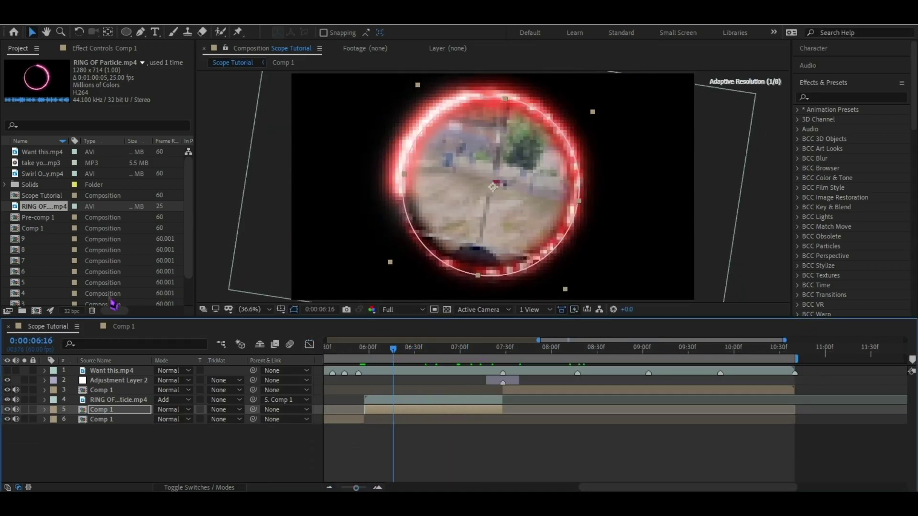
Add Swirl Overlay.mp4 directly above the ring particle layer, starting shortly after that clip's start, and set its blending mode to Add.
drag(58, 173, 425, 396)
drag(540, 400, 424, 400)
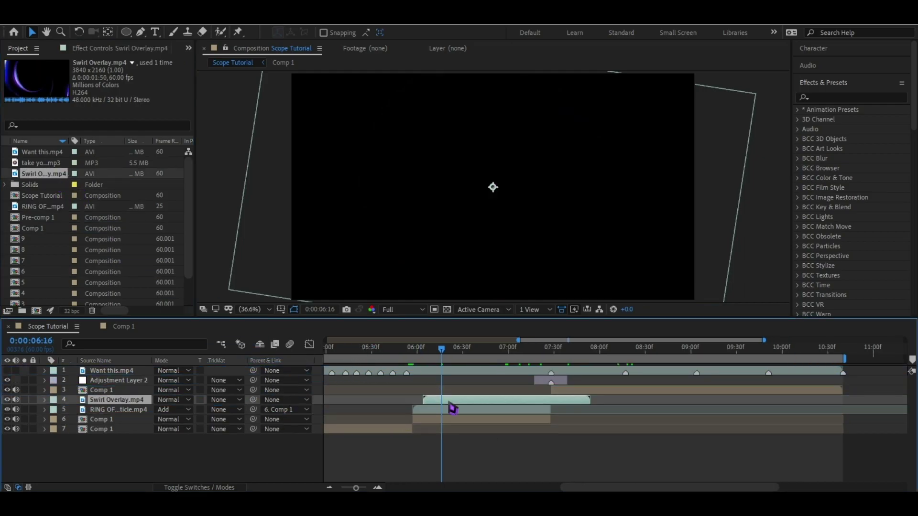
click(173, 400)
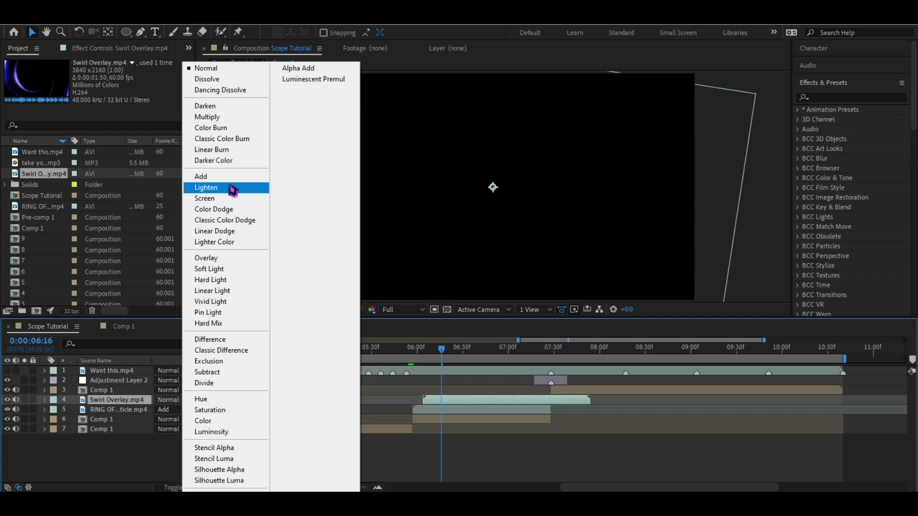
click(225, 176)
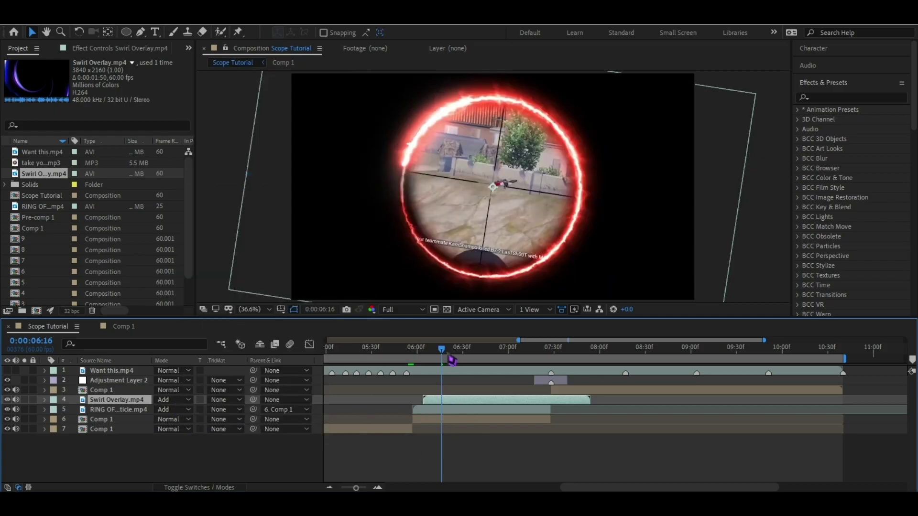
key(space)
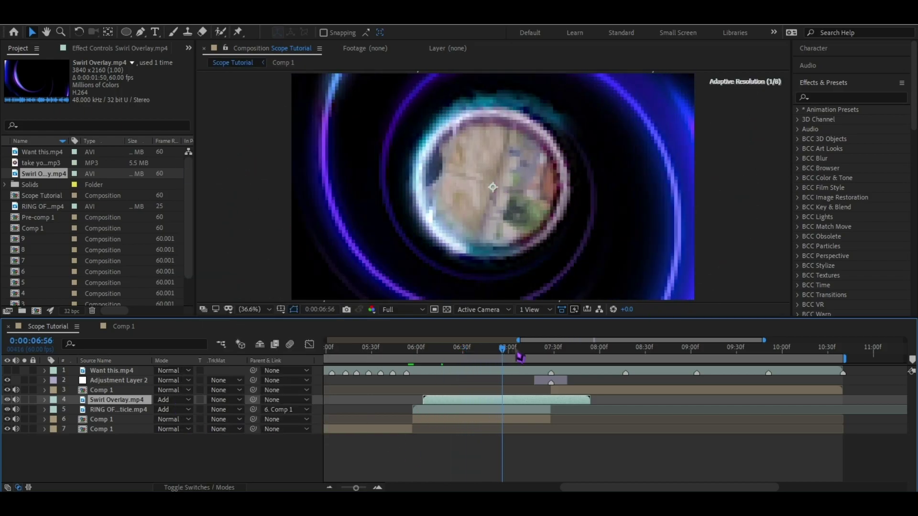